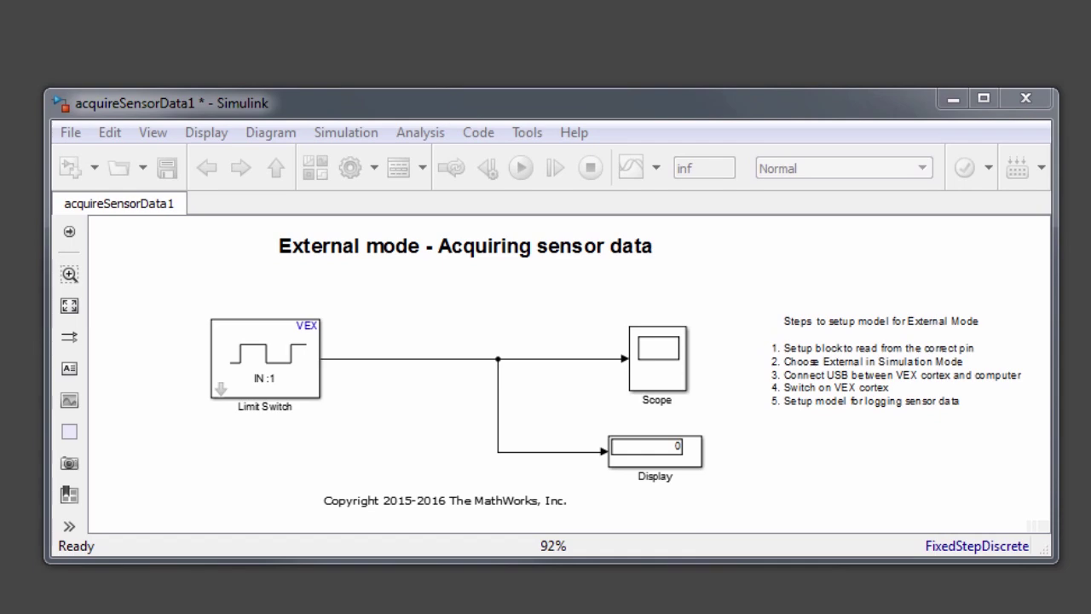
left_click(255, 396)
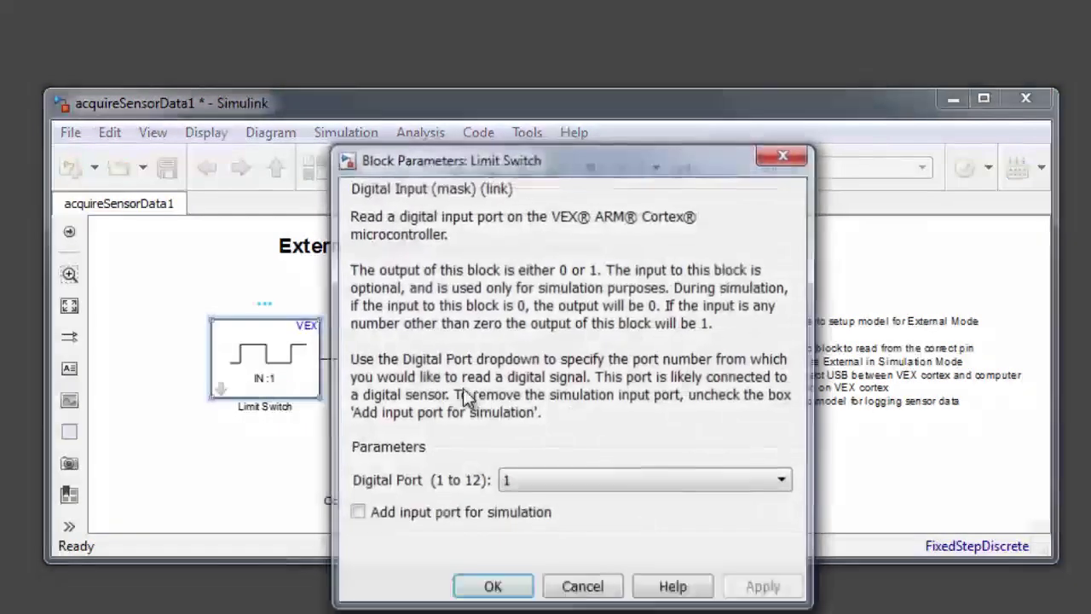
key("Return")
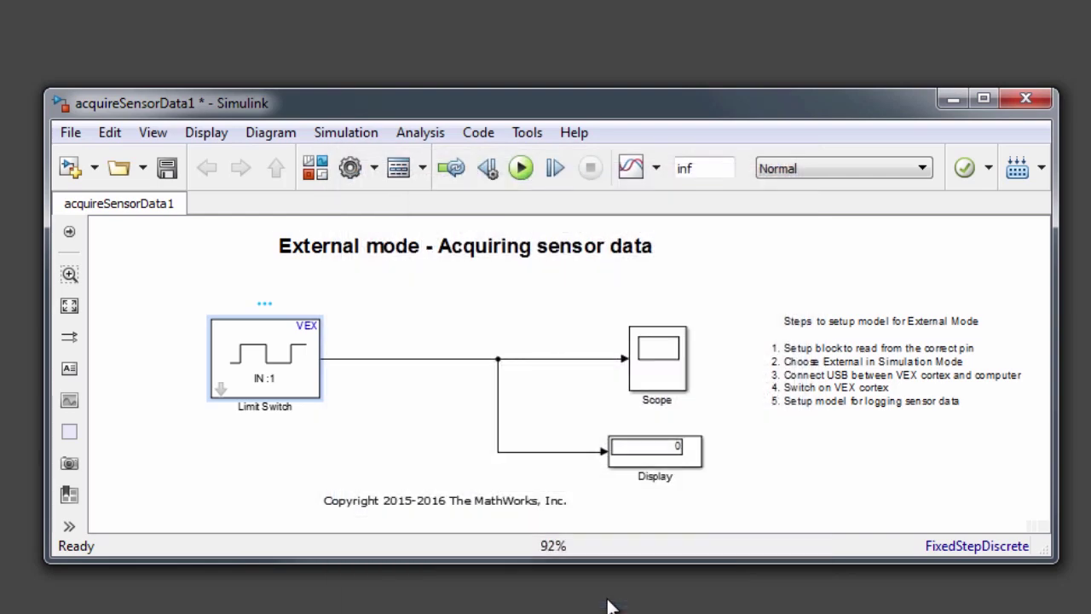
left_click(658, 383)
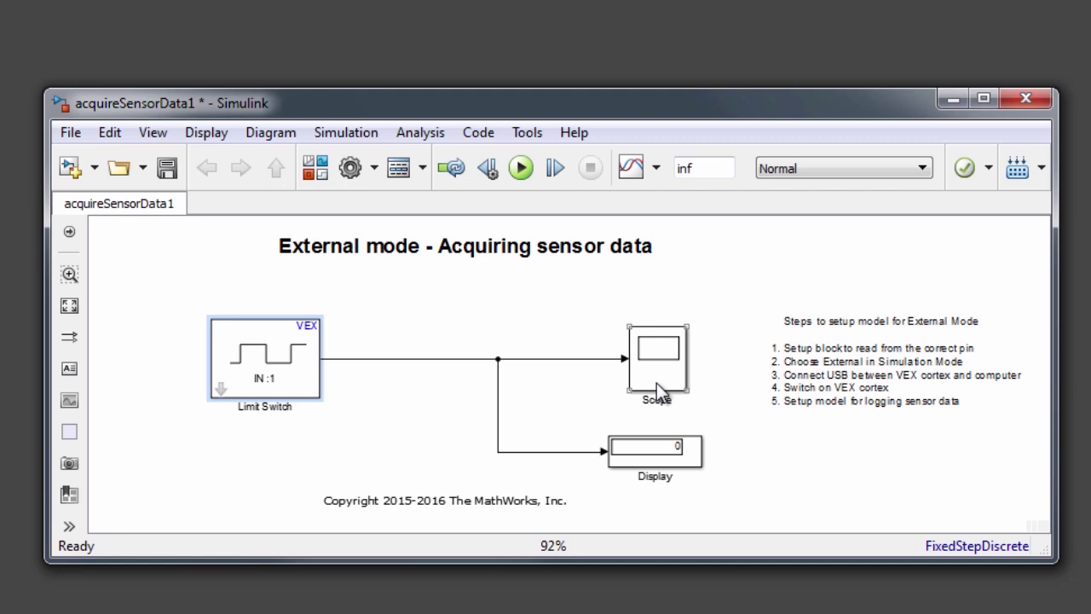
left_click(709, 493)
left_click(678, 466)
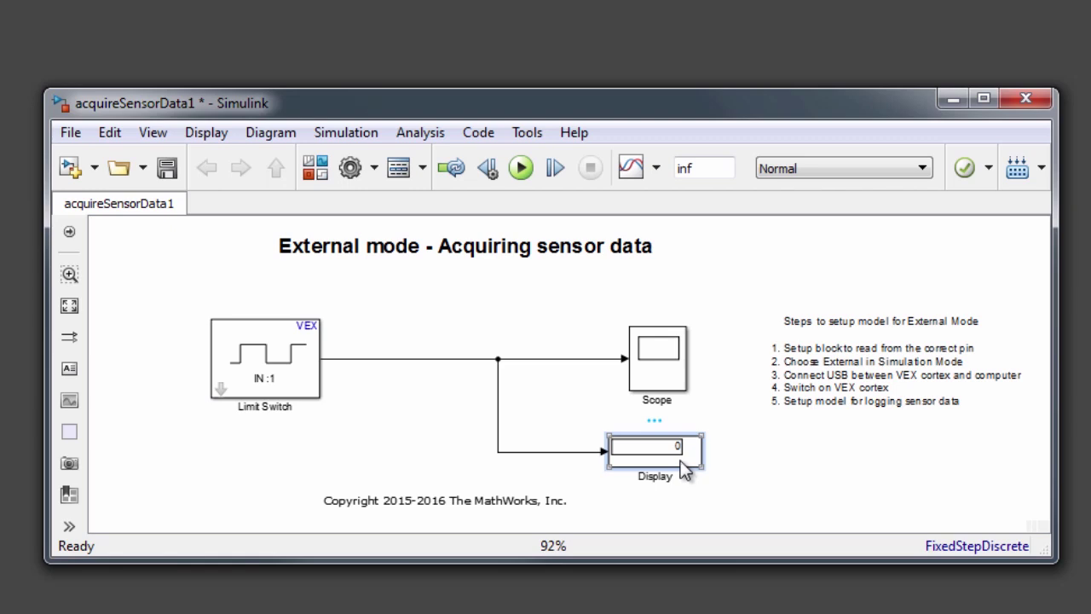
left_click(778, 509)
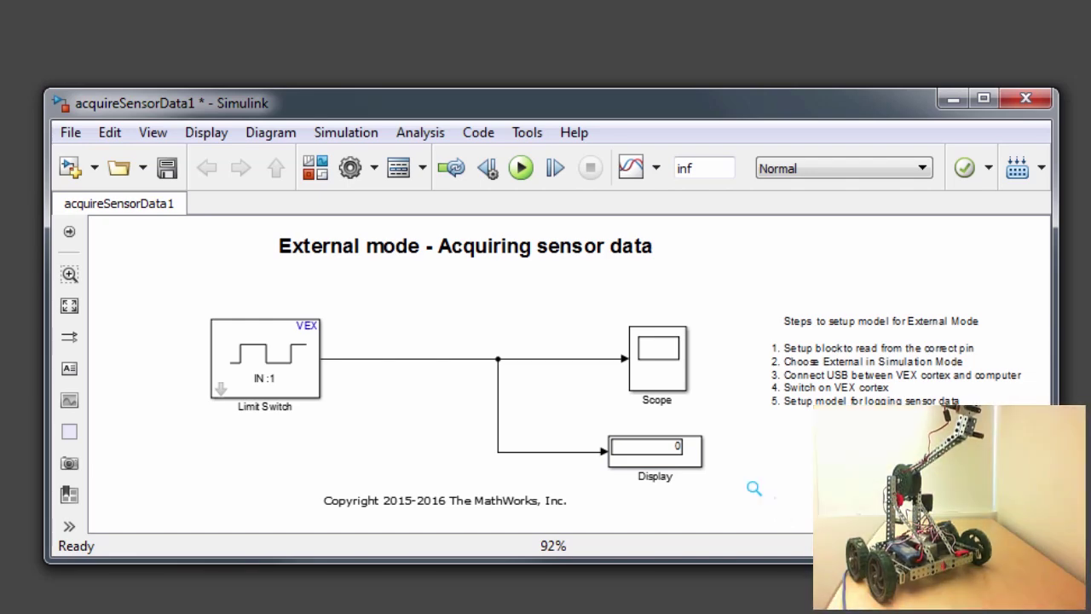
left_click(895, 400)
key("Escape")
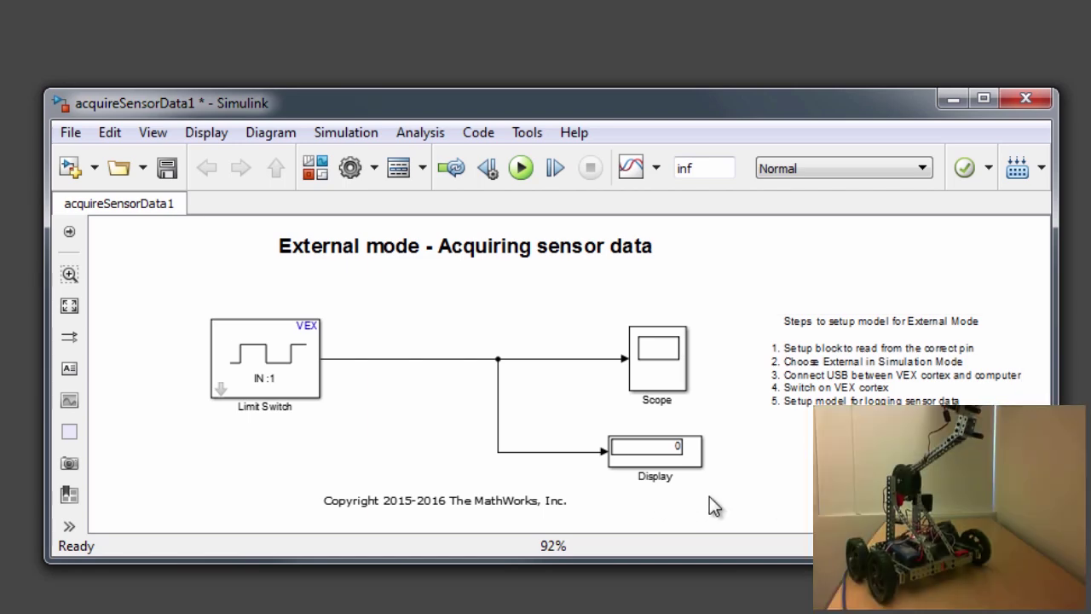
left_click(261, 385)
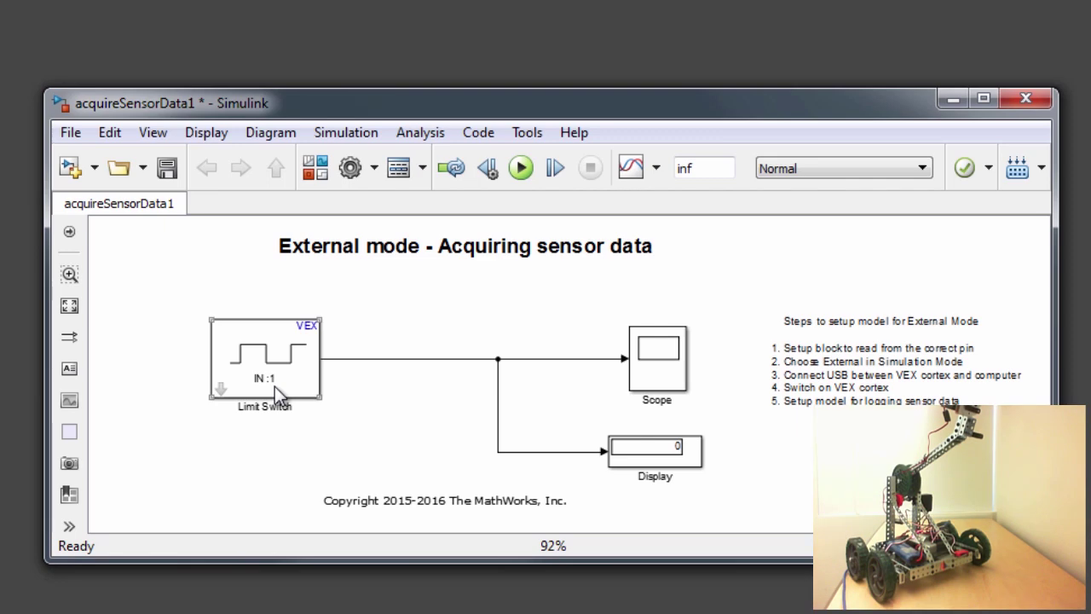
Step: Set the Limit Switch block's Digital Port to 10 so it reads IN:10
left_click(275, 387)
double_click(274, 386)
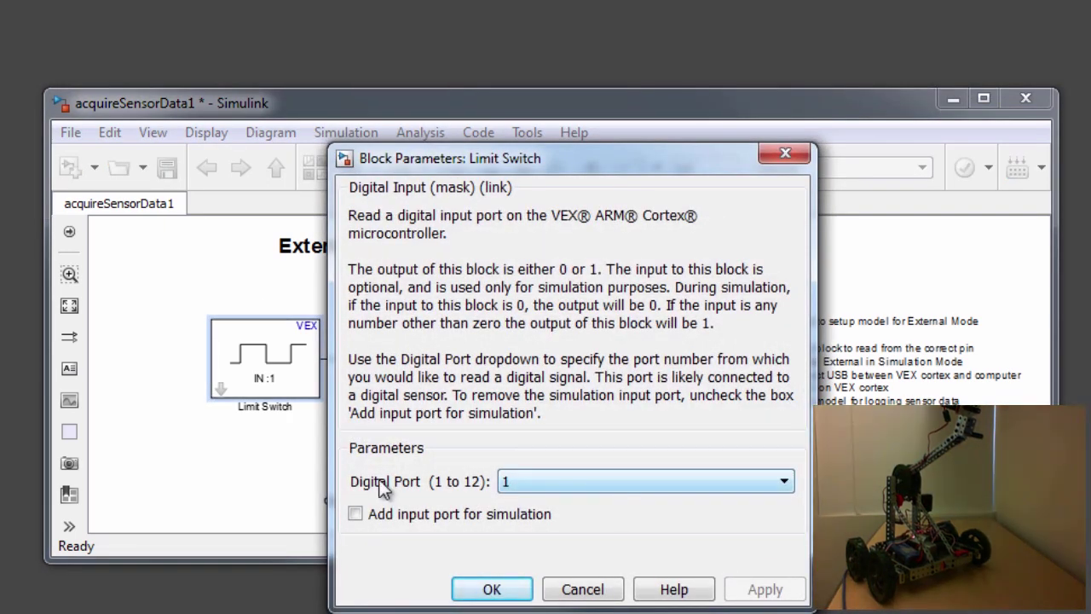
left_click(550, 483)
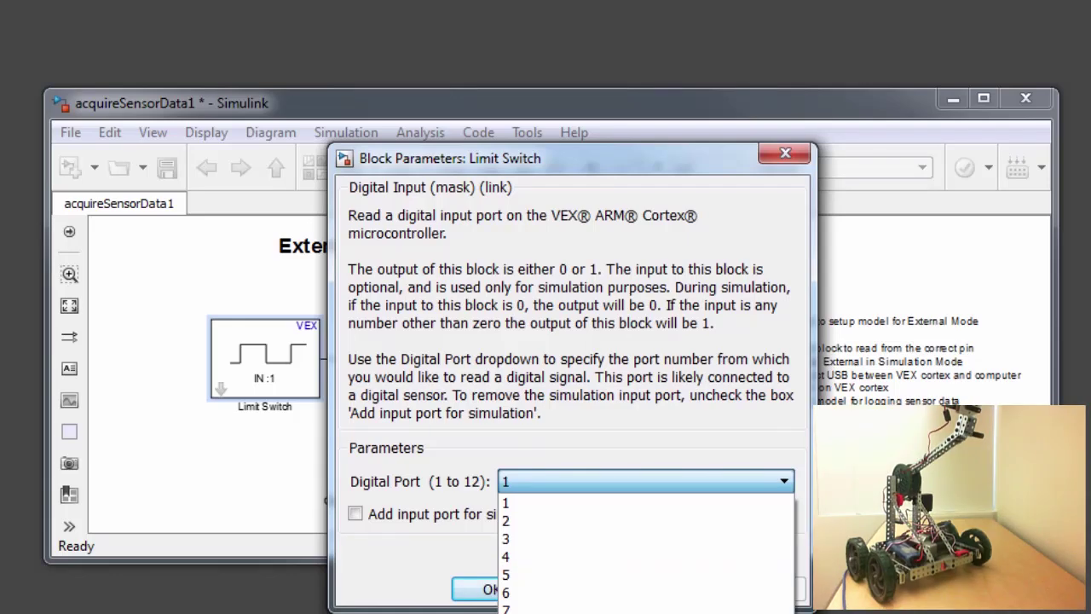
left_click(529, 613)
left_click(764, 589)
left_click(489, 590)
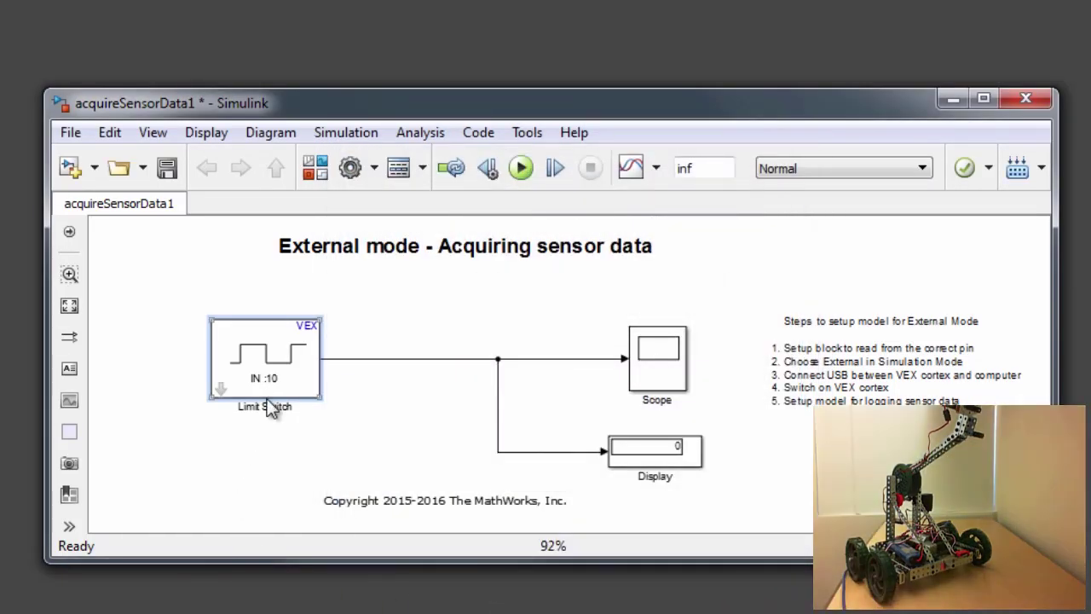
left_click(324, 453)
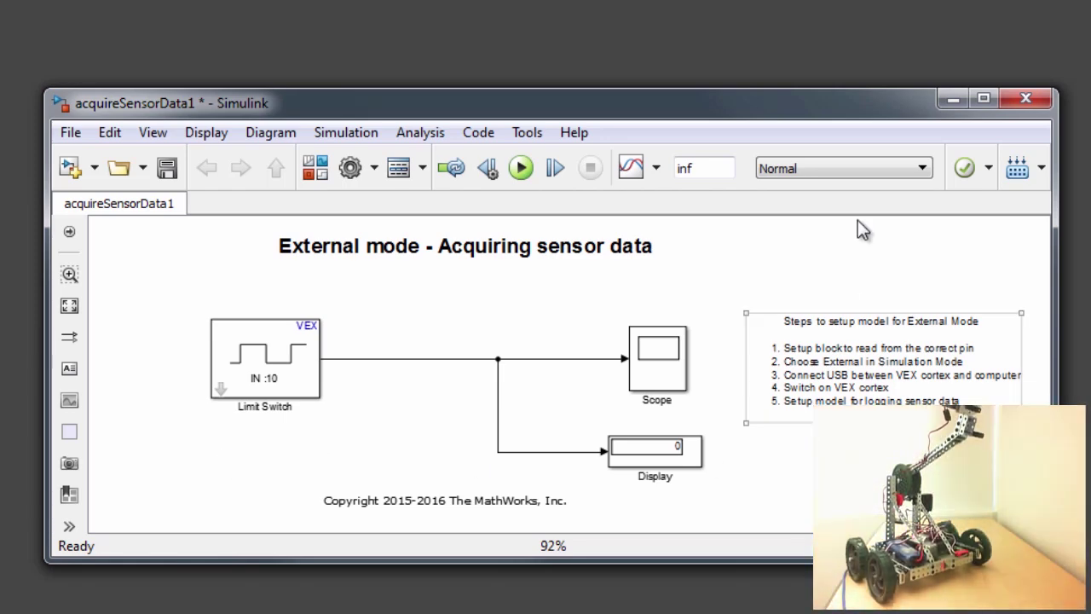
Step: Switch the toolbar simulation mode from its current setting to External
left_click(855, 174)
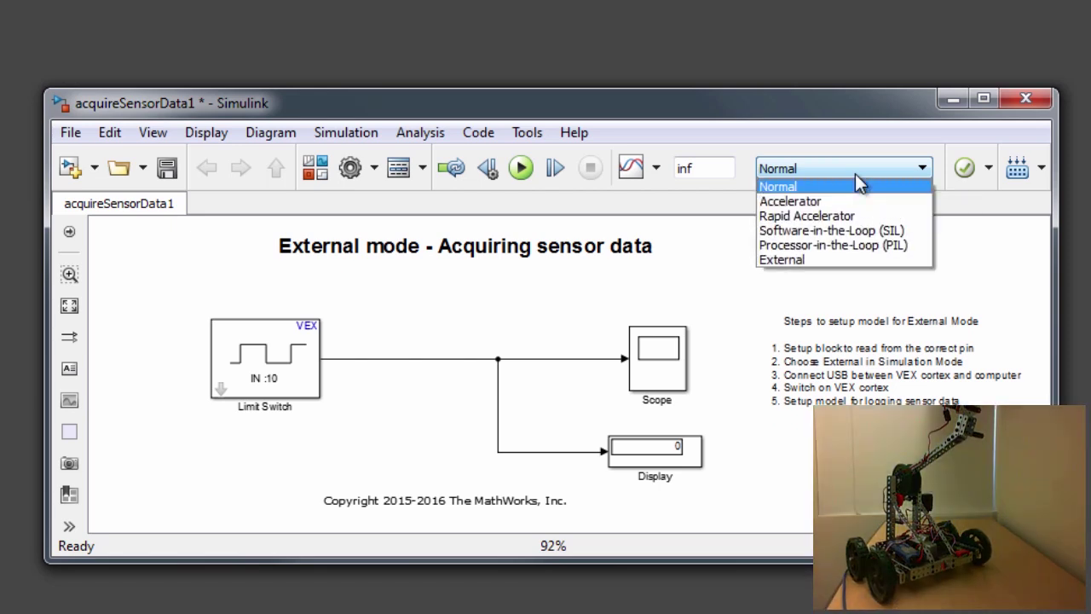
left_click(839, 260)
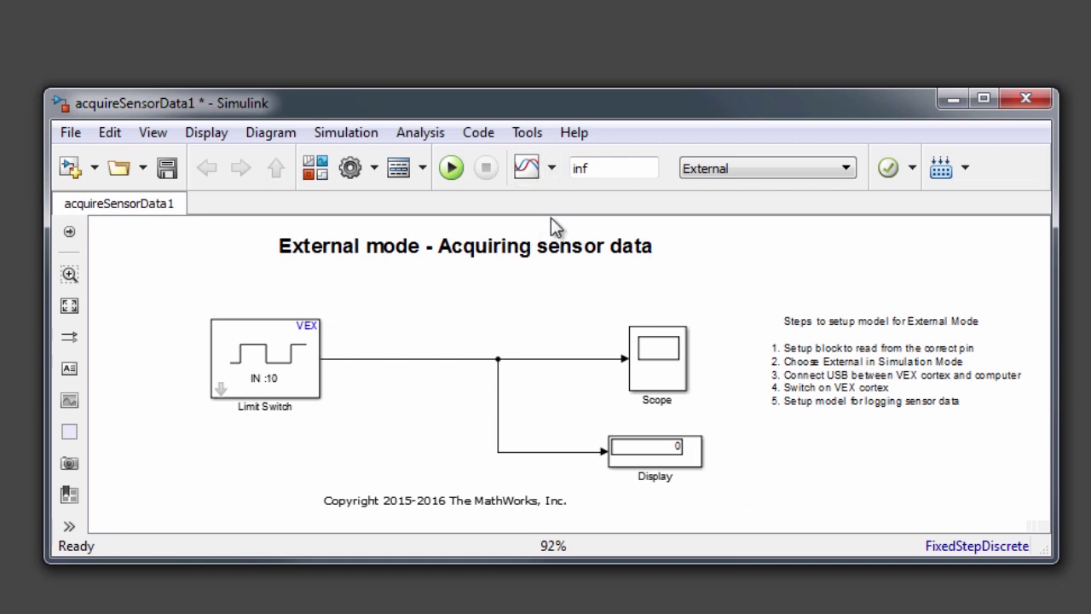
left_click(483, 137)
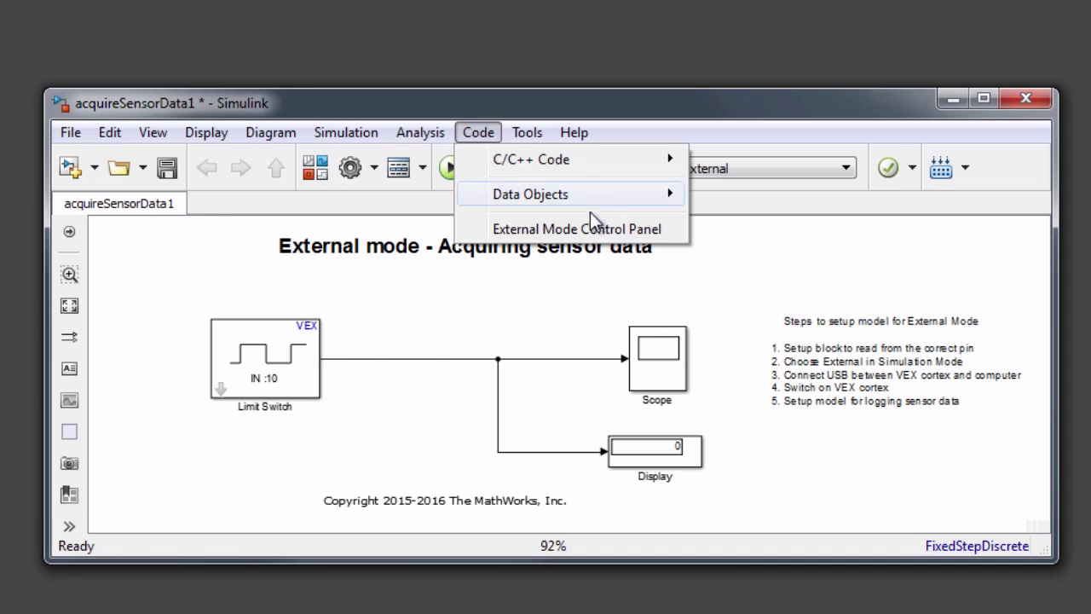
left_click(530, 229)
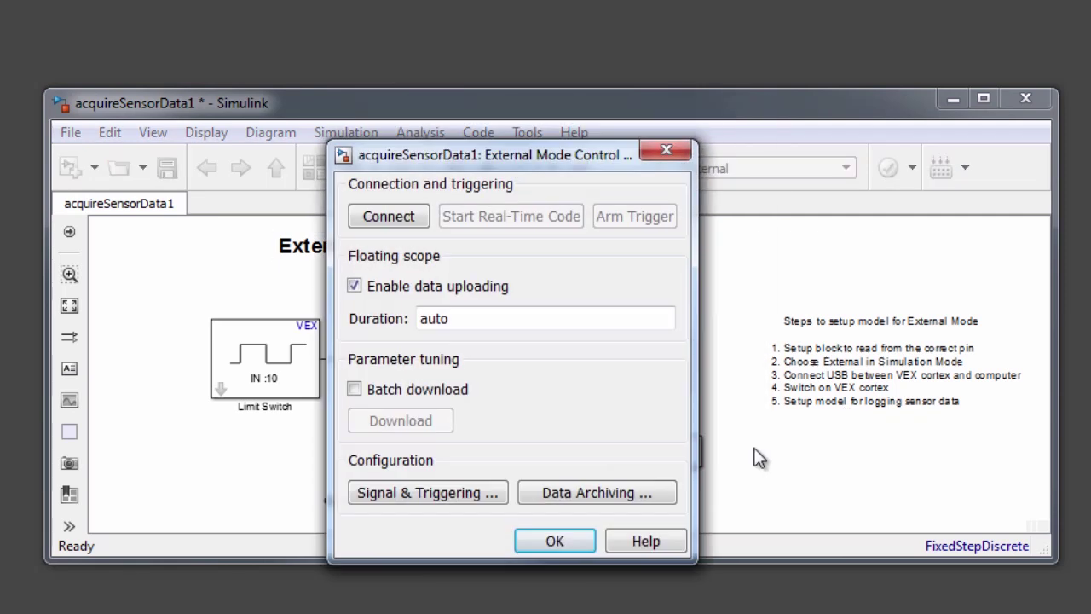
left_click(394, 494)
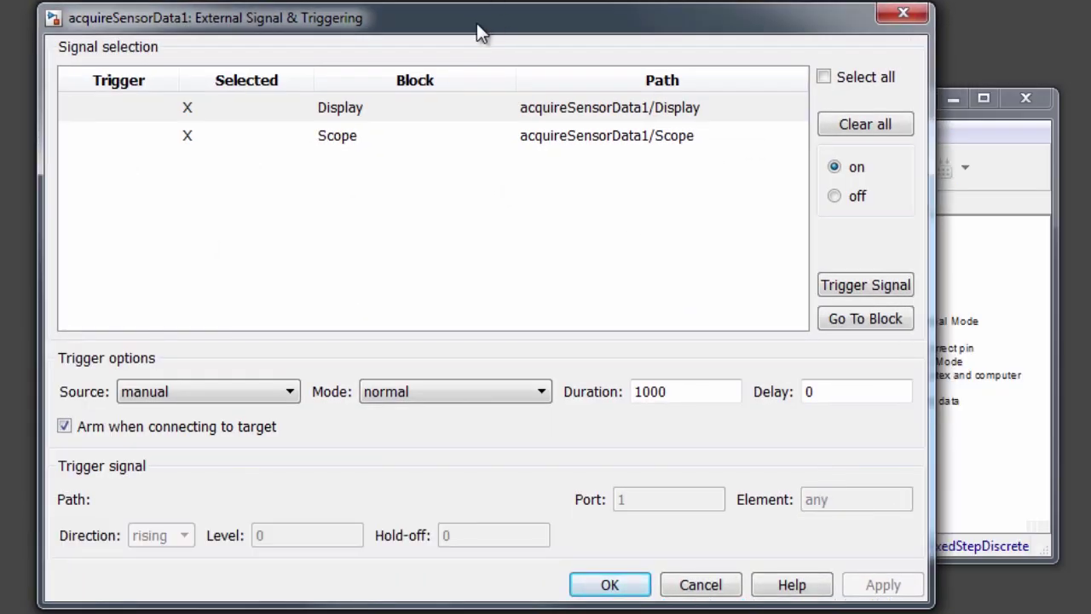
left_click_drag(476, 24, 617, 16)
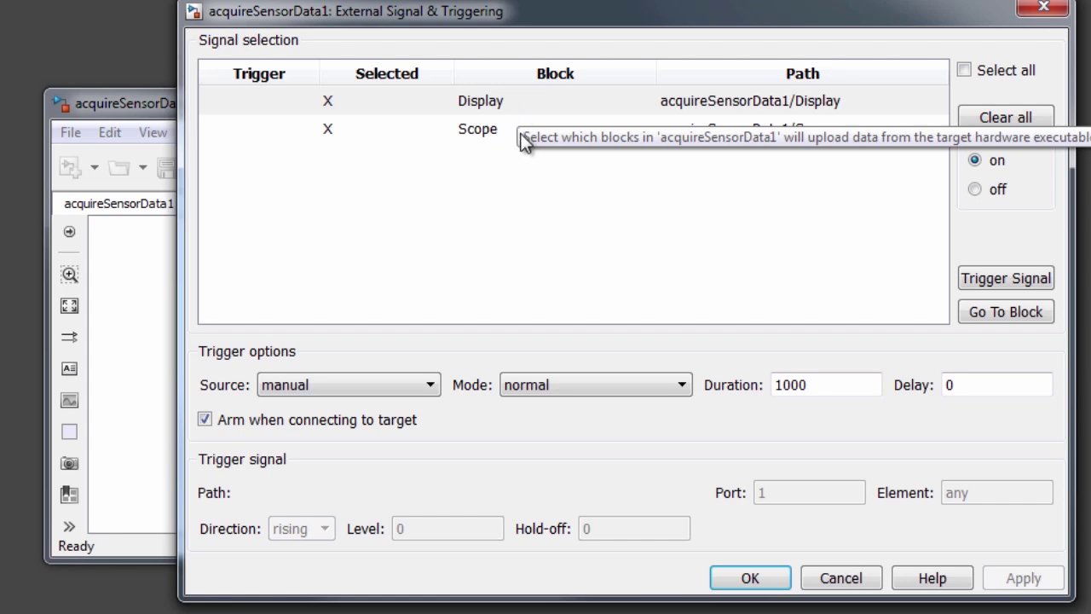
left_click(134, 365)
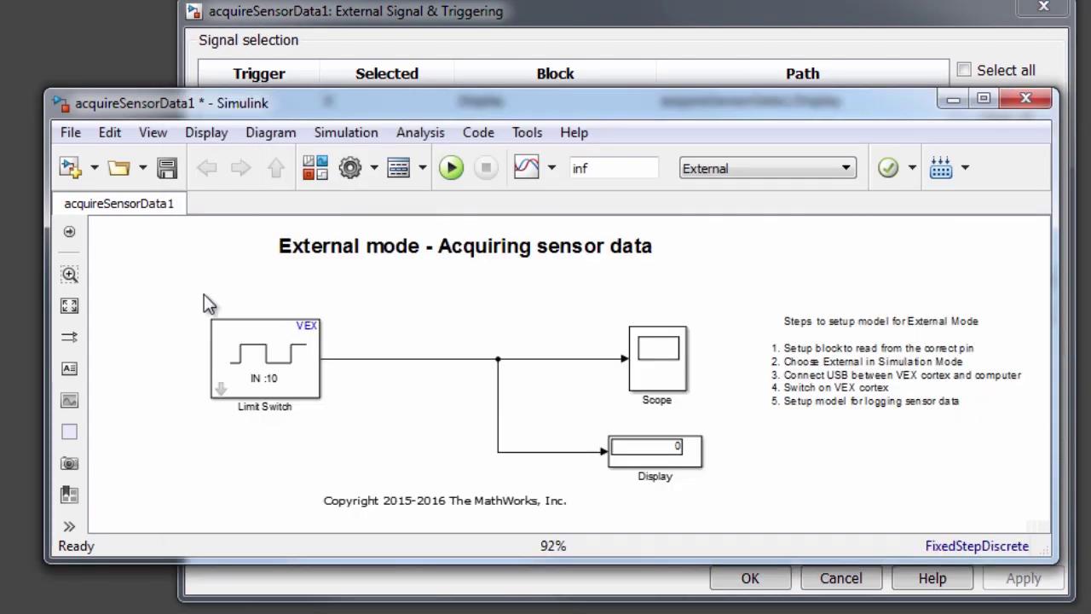
left_click(665, 17)
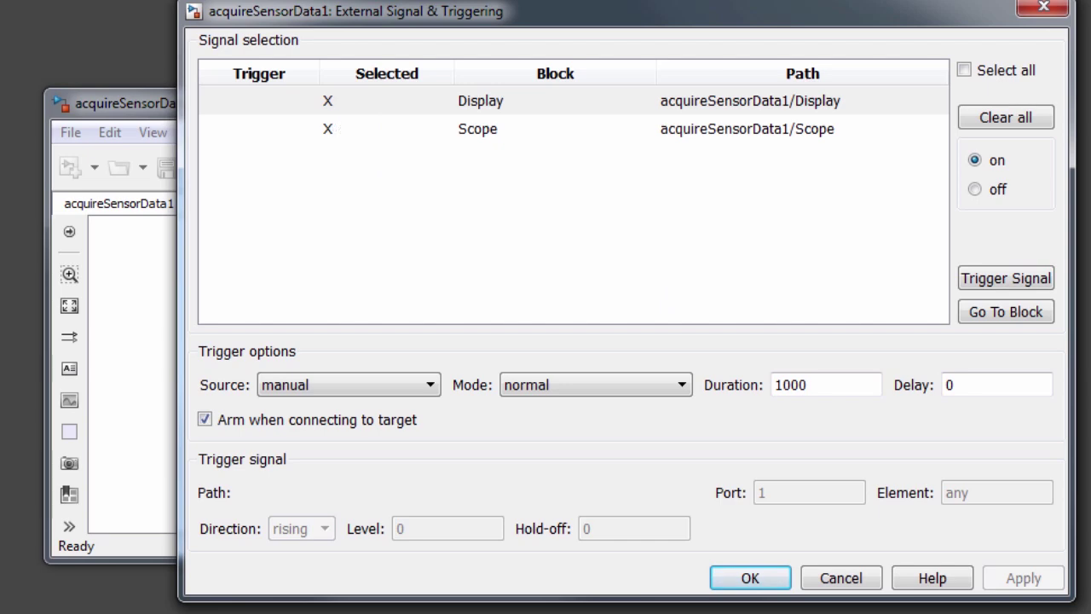
left_click(736, 580)
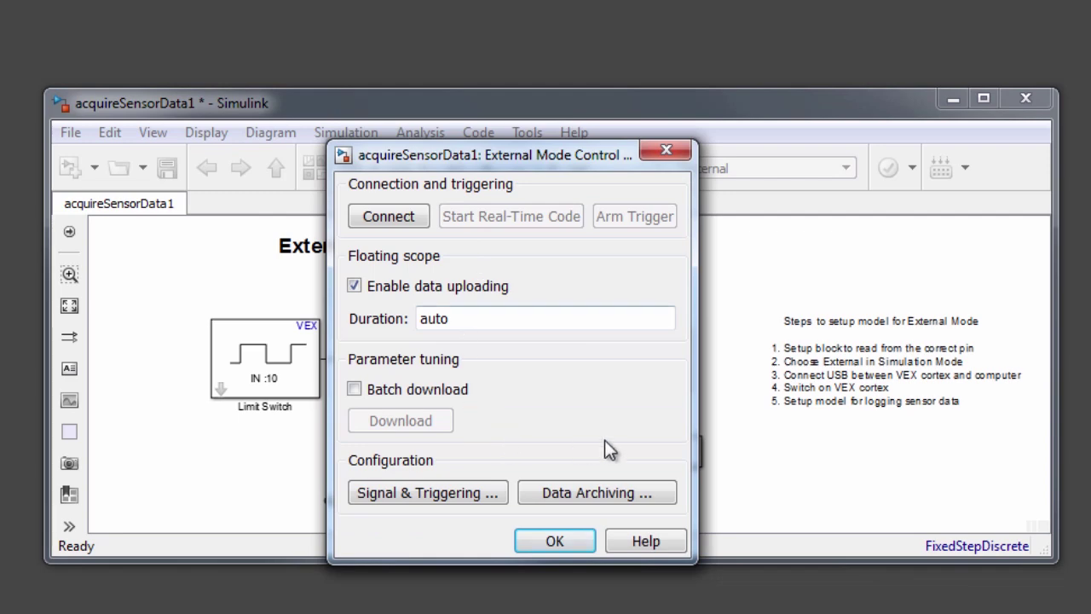
Step: Make the Scope log to workspace variable ScopeData in Structure With Time format
left_click(562, 534)
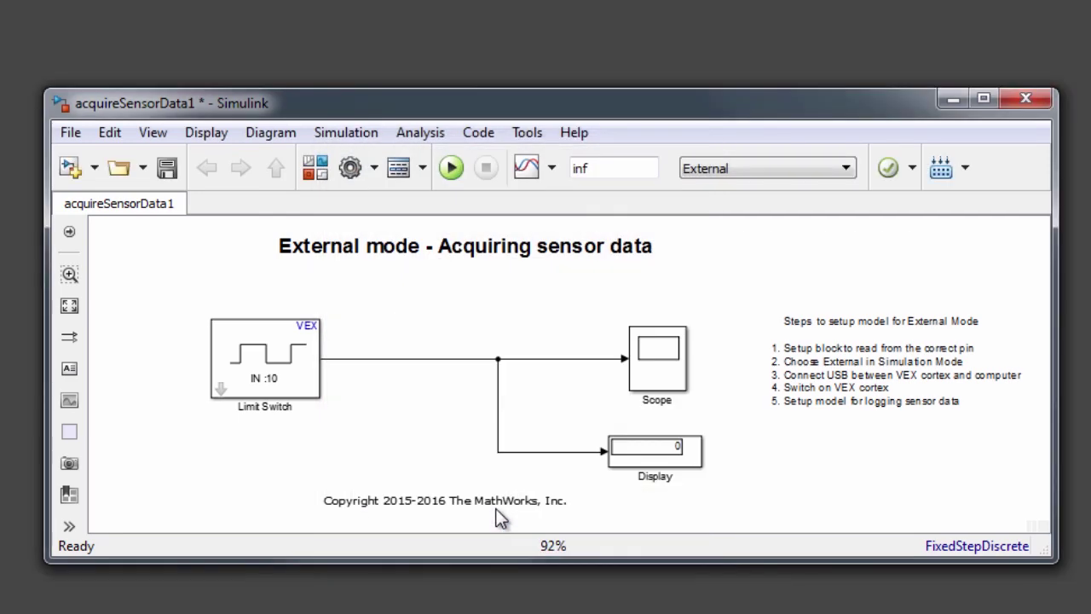
double_click(664, 363)
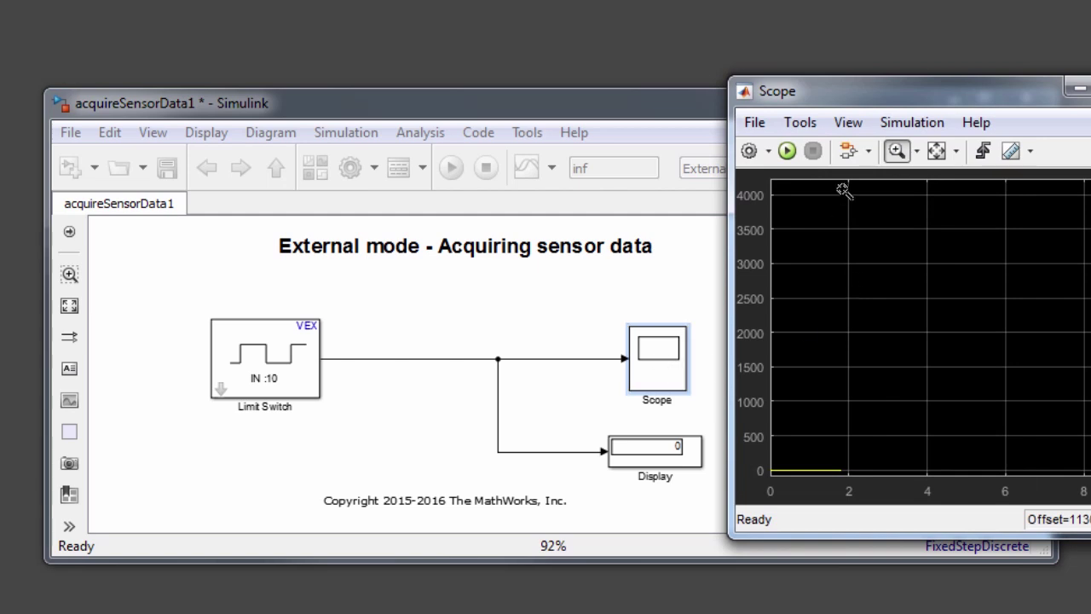
left_click(769, 152)
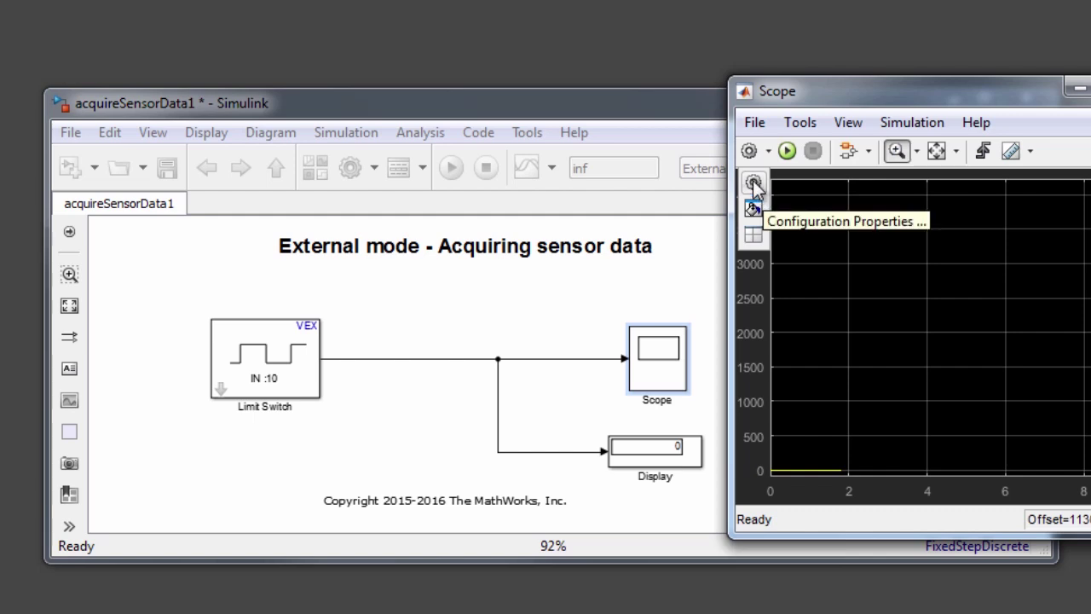
left_click(753, 180)
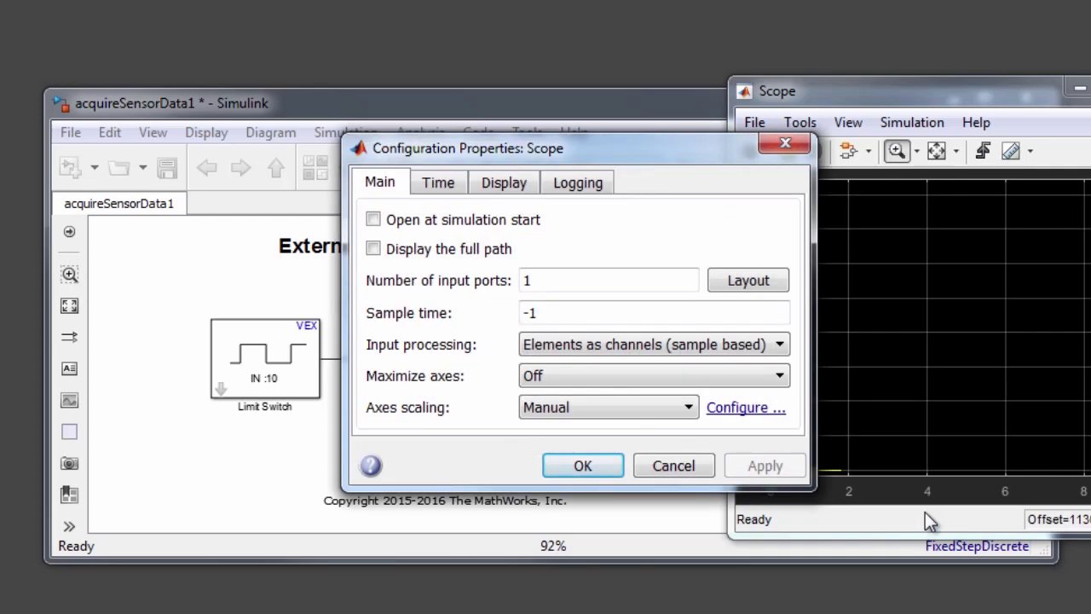
left_click(572, 190)
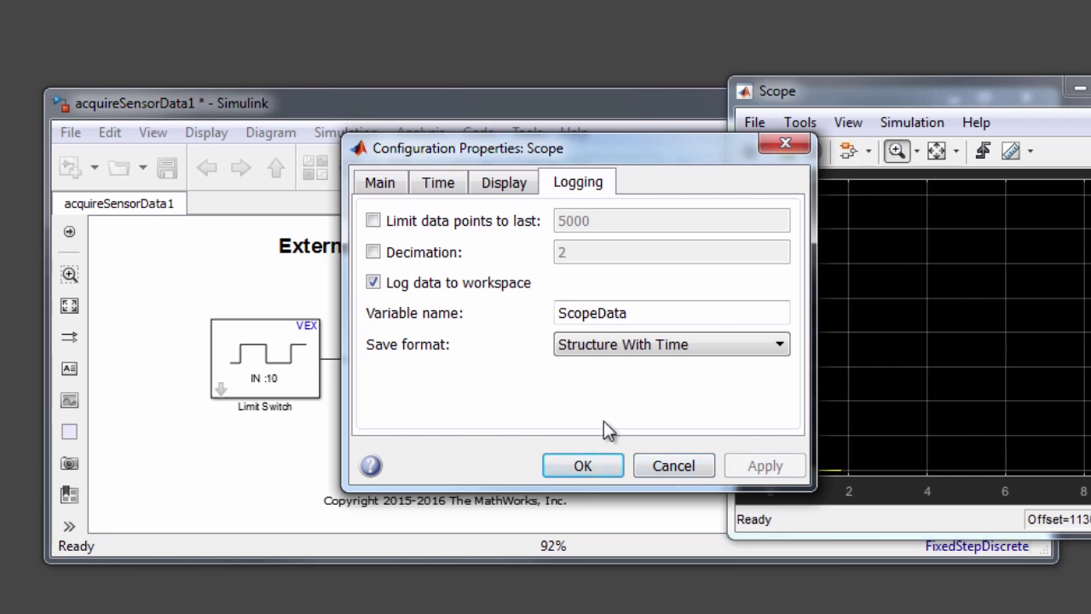
left_click(604, 467)
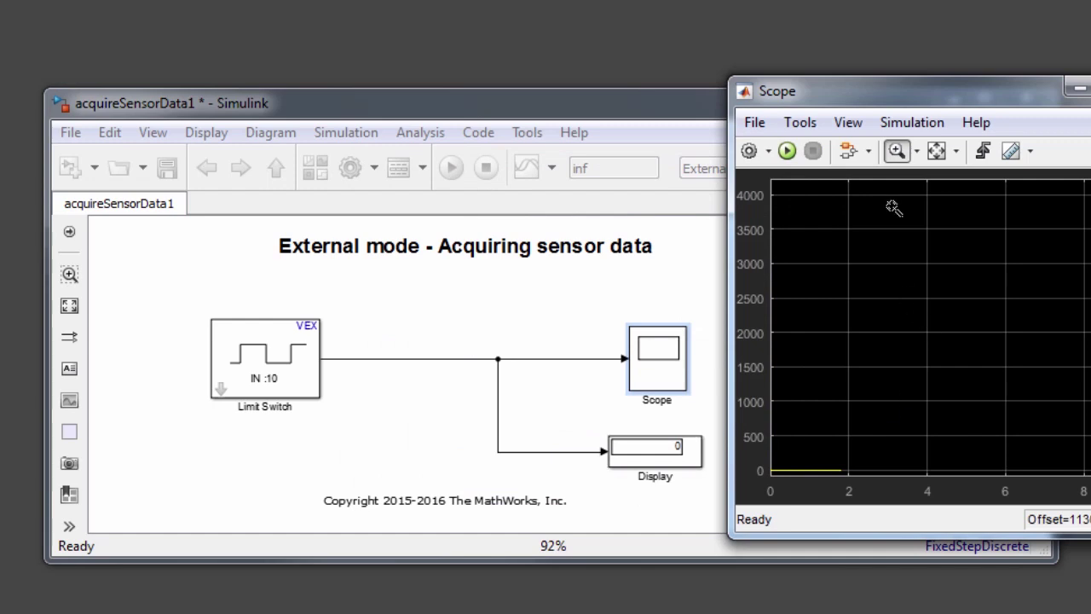
Step: Run acquireSensorData1 live on the VEX microcontroller so Display shows 1 when pressed
left_click_drag(984, 101, 1052, 87)
left_click(883, 109)
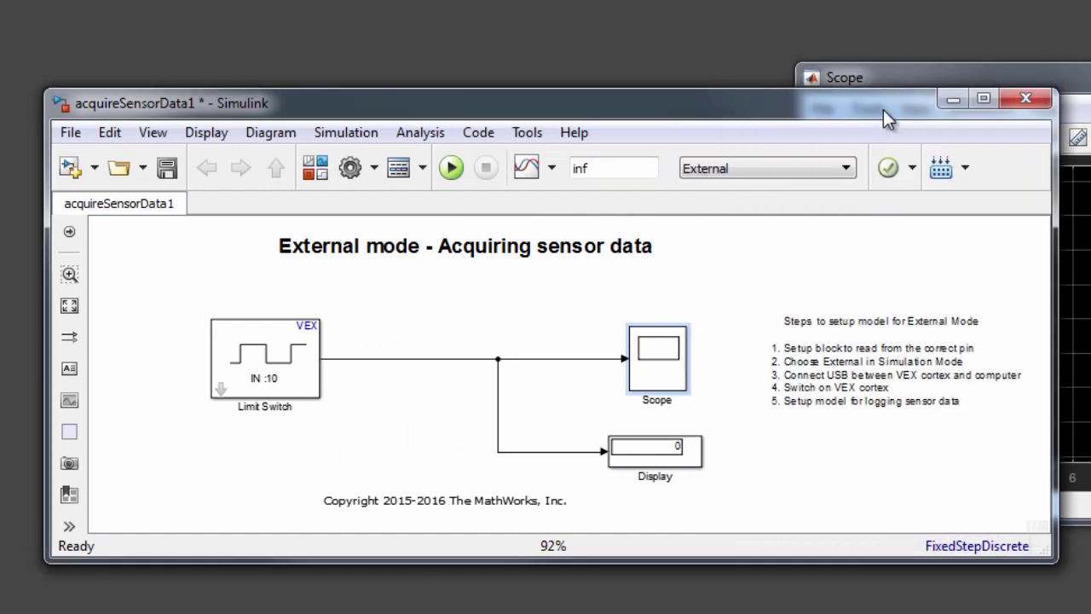
left_click(880, 324)
left_click(793, 489)
left_click(451, 168)
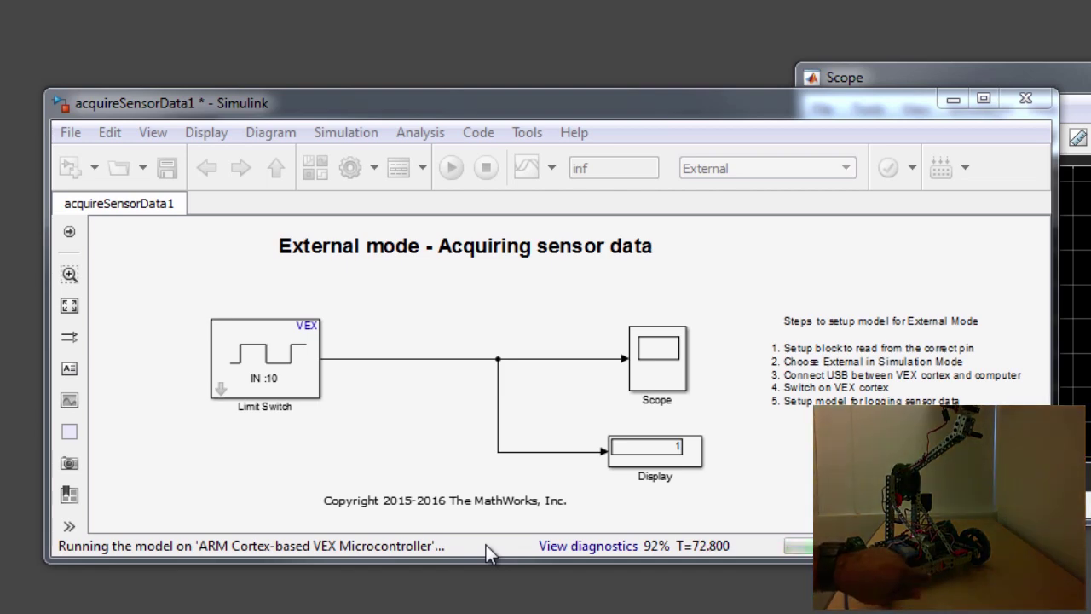
Step: Stop the External-mode run so Simulink returns to Ready
left_click(279, 500)
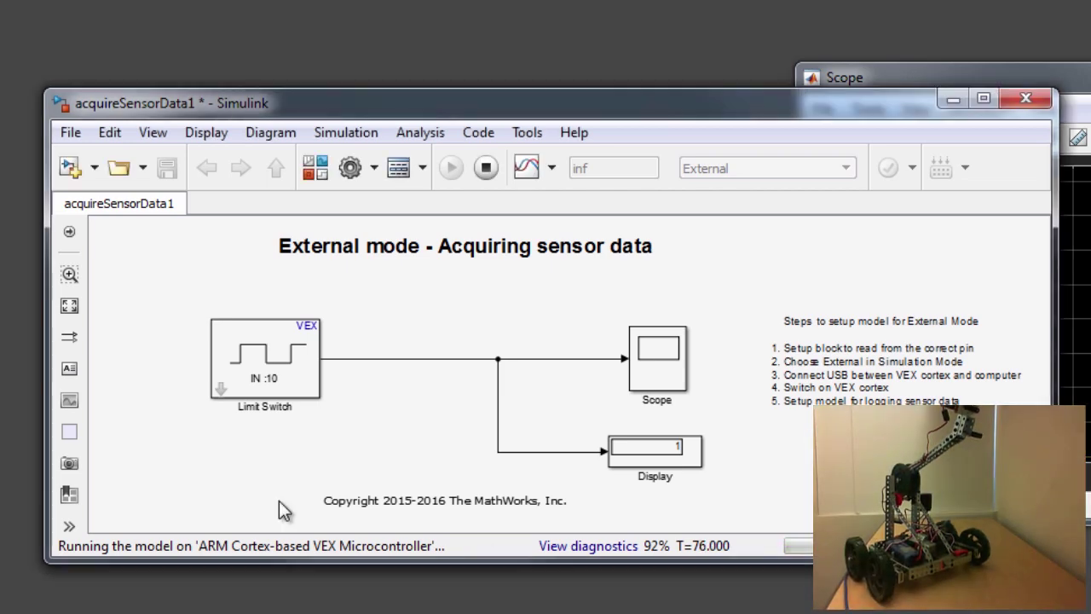
left_click(484, 180)
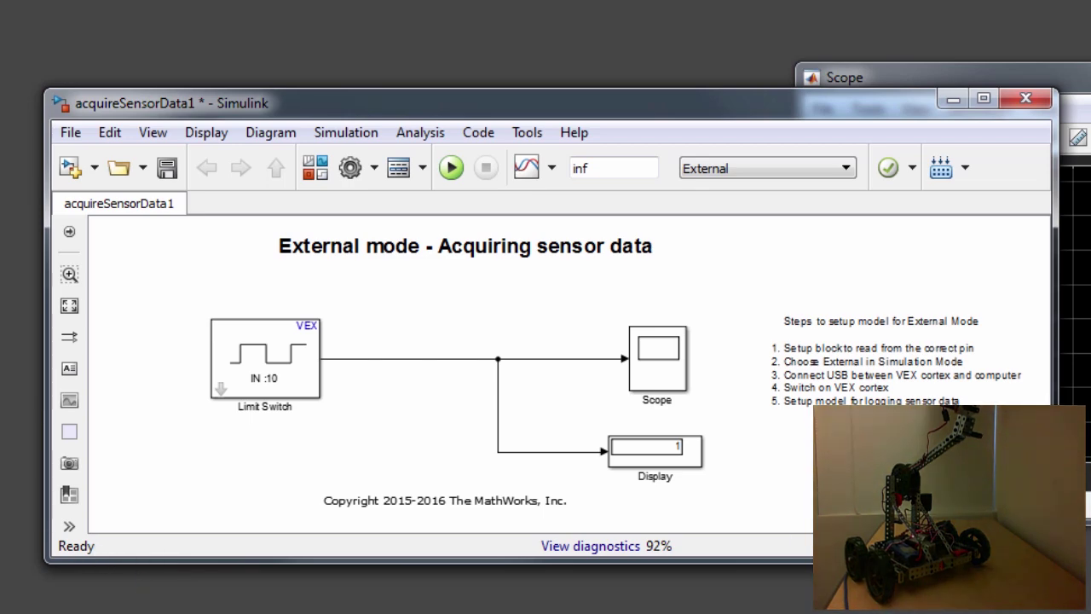
Step: Add a two-line note: 'Switch is open - value 1' and 'Switch is closed - value 0'
double_click(791, 465)
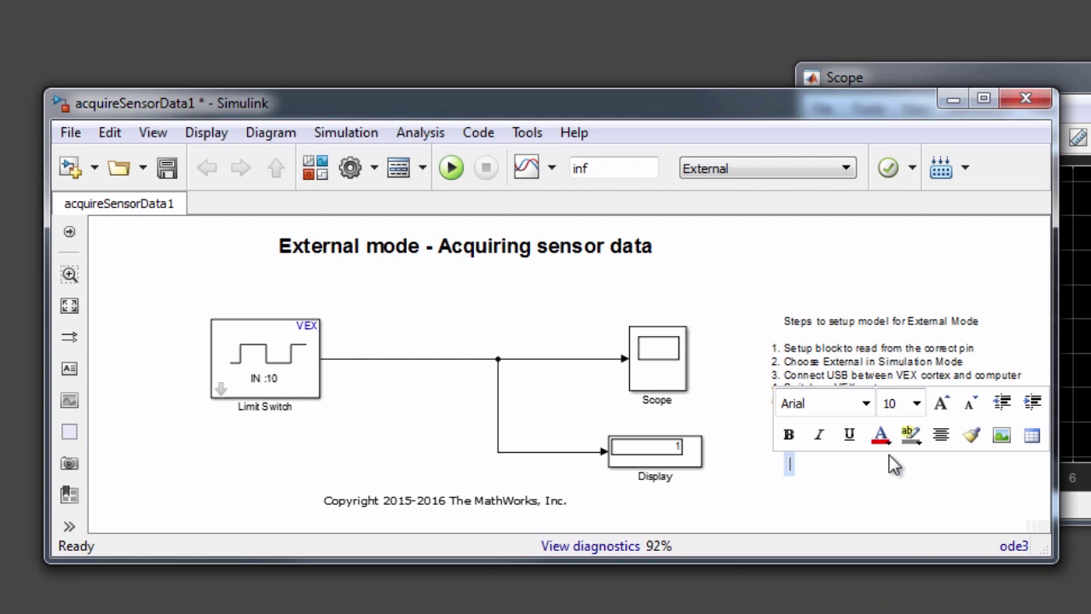
type("Siwth")
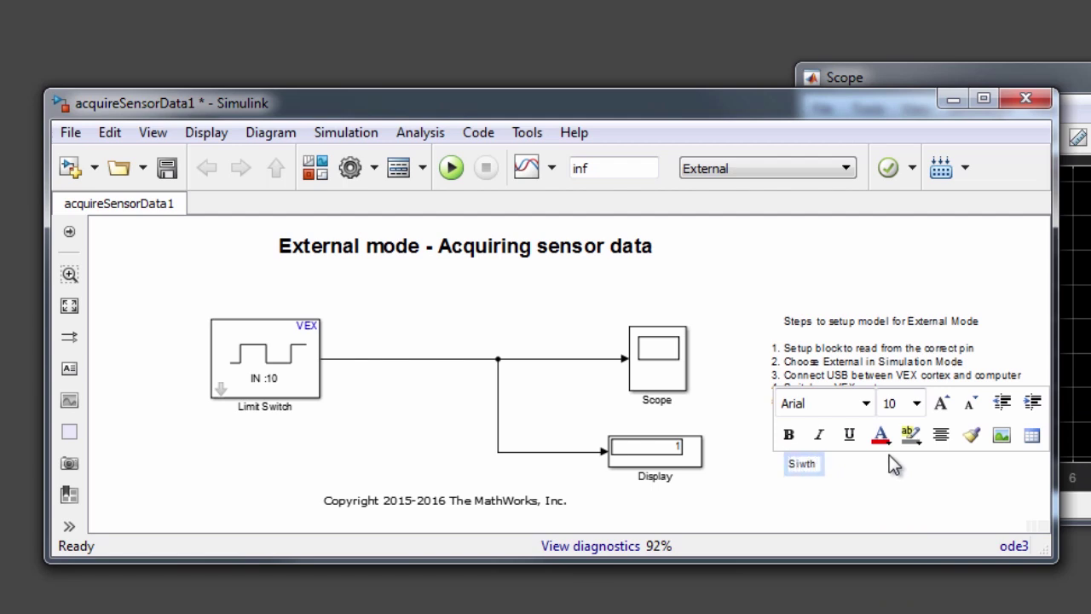
key("BackSpace")
key("BackSpace")
key("BackSpace")
key("BackSpace")
type("witch is open - m")
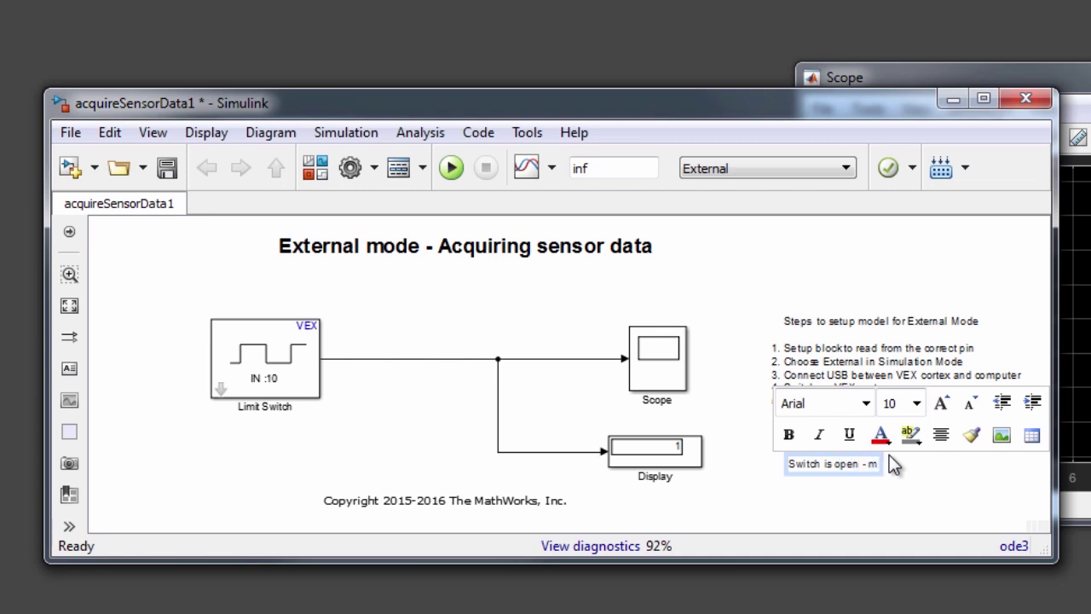
key("BackSpace")
type("val 1")
key("Return")
type("Switch is close")
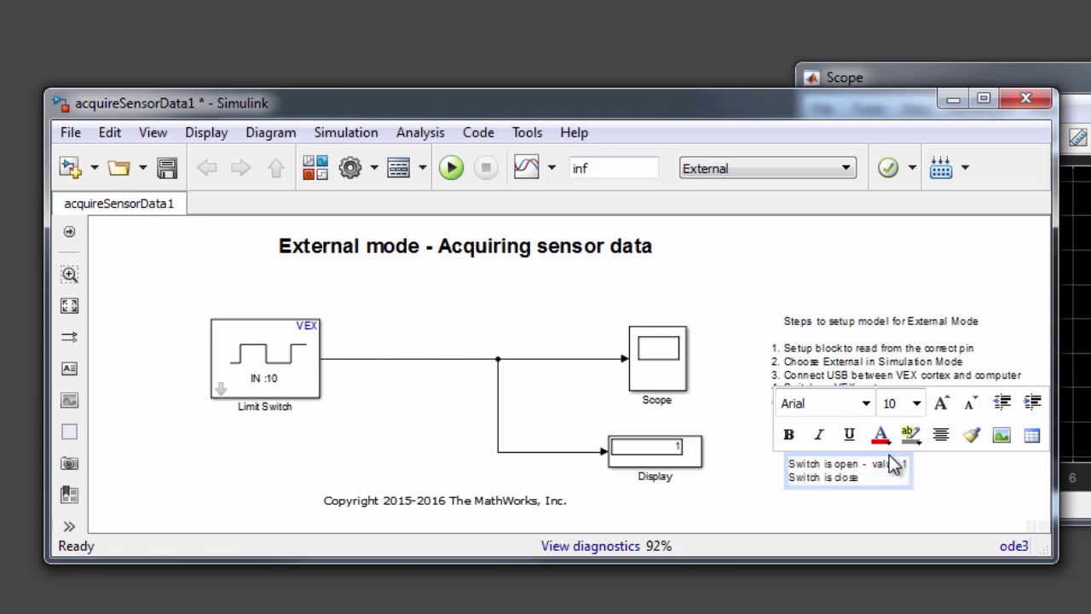
type("d - value 0")
left_click(896, 514)
Step: Nudge the switch-value note slightly left so it sits under the setup steps
left_click(897, 479)
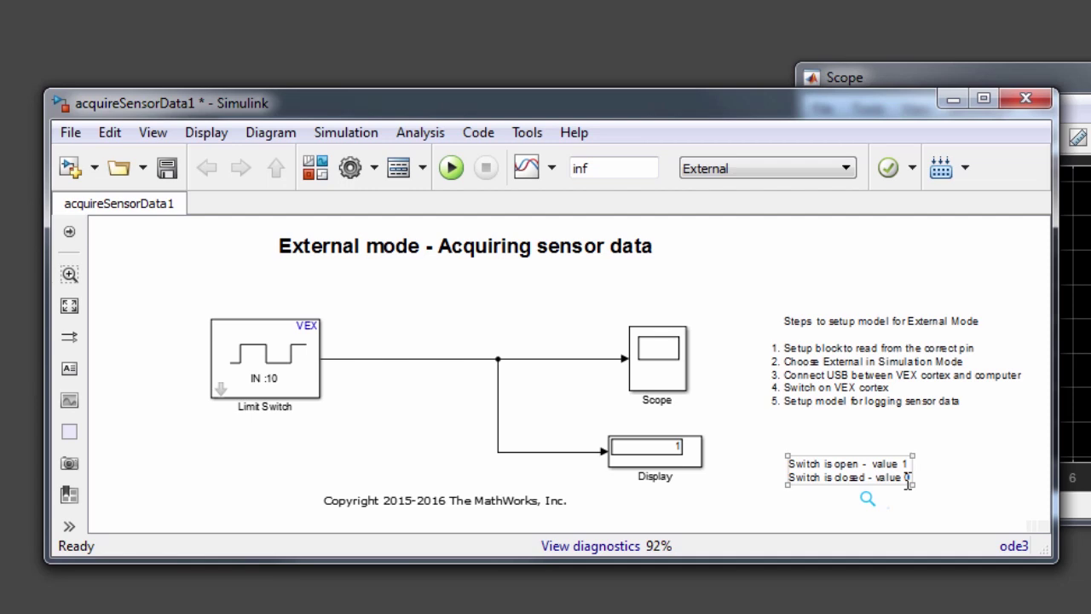
left_click(954, 502)
left_click(904, 474)
left_click_drag(912, 482, 900, 484)
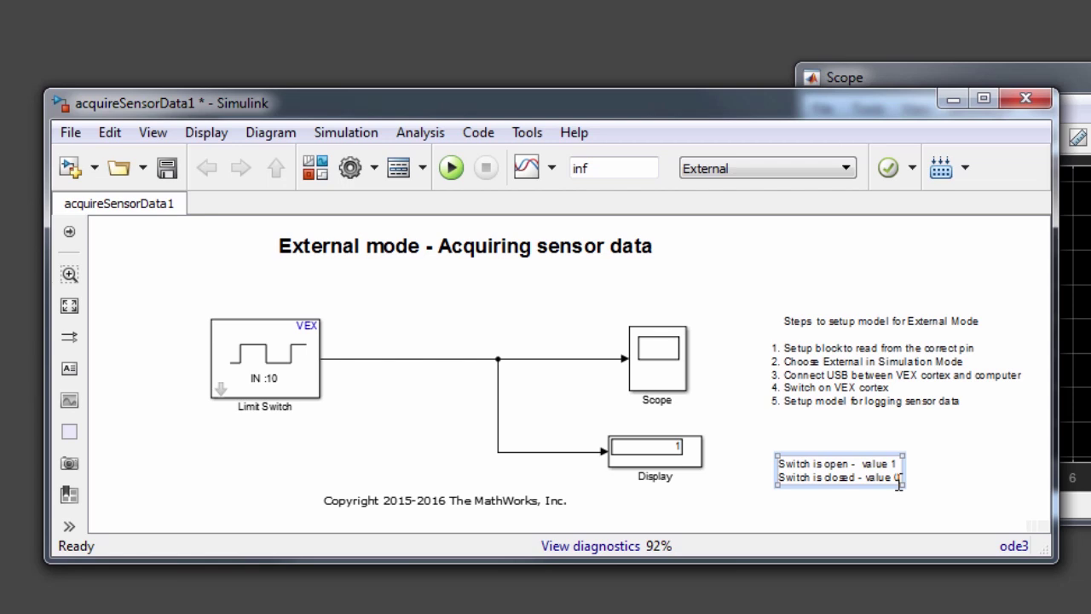
left_click(796, 507)
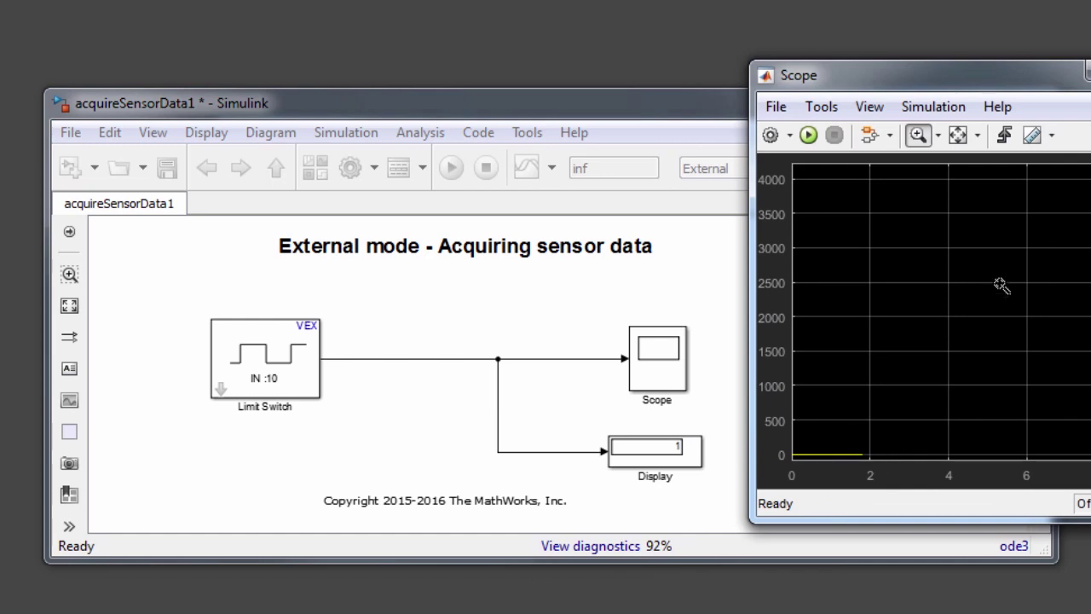
Step: Move the Scope window left and autoscale X and Y to fit the switch signal
left_click_drag(965, 78, 835, 79)
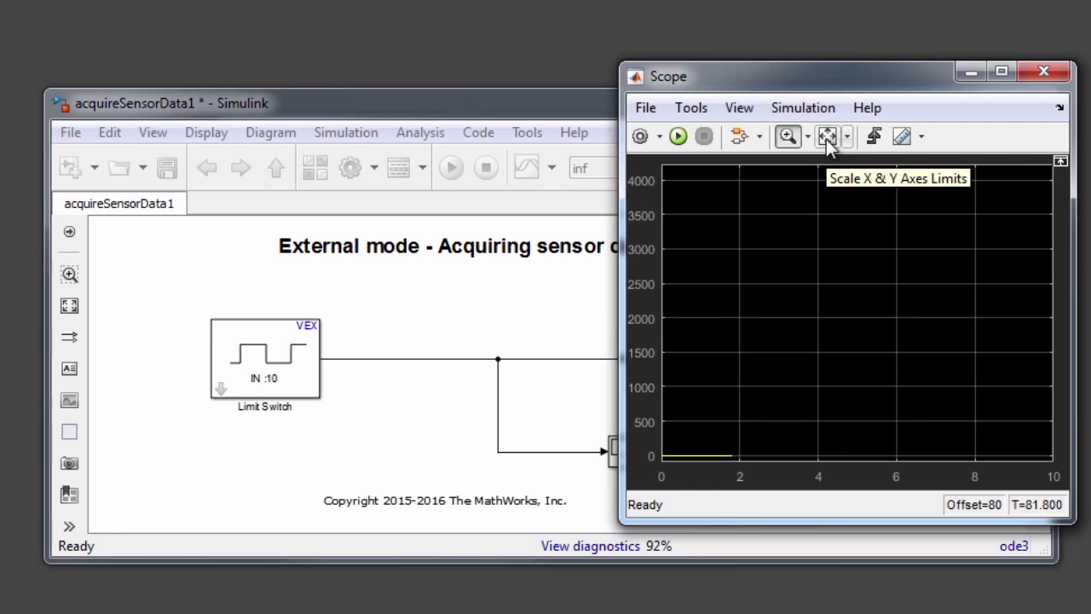
left_click(826, 139)
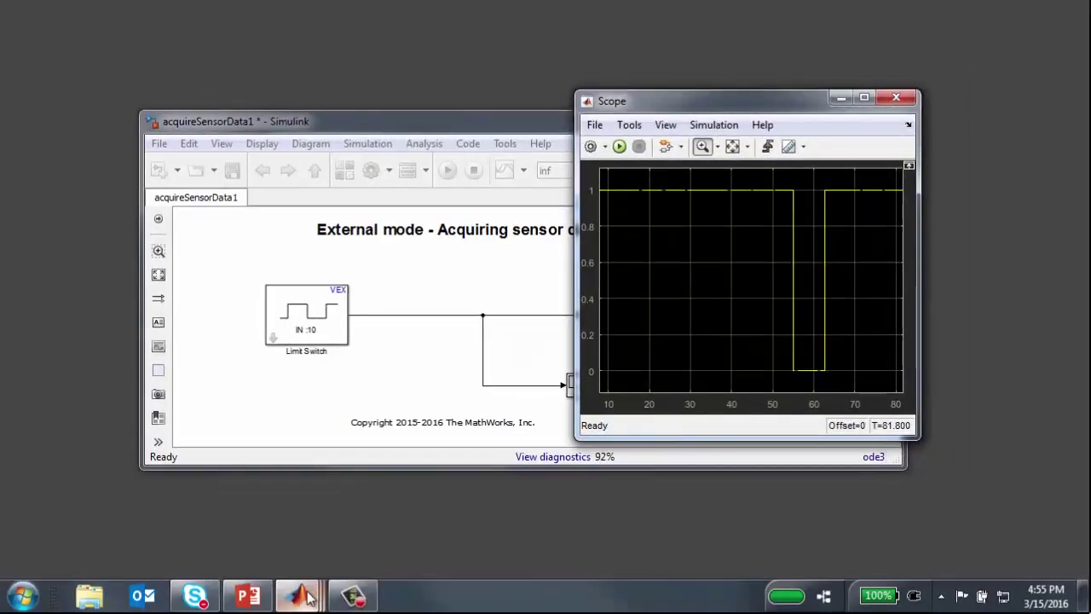
Step: Enlarge MATLAB's Workspace panel and open the 1x1 ScopeData struct in the Variables editor
mouse_move(298, 595)
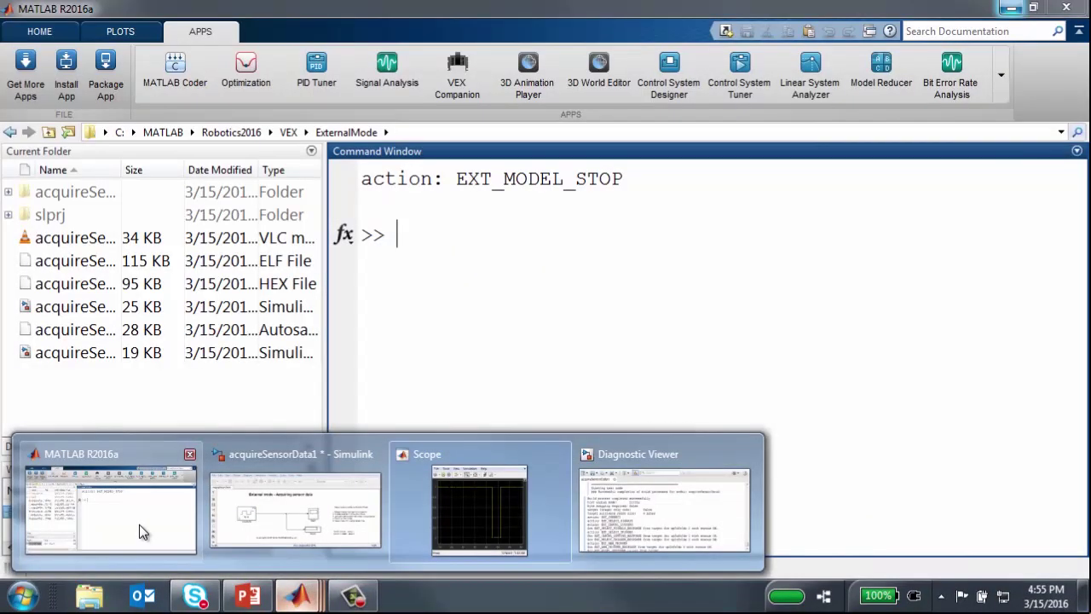
left_click(139, 524)
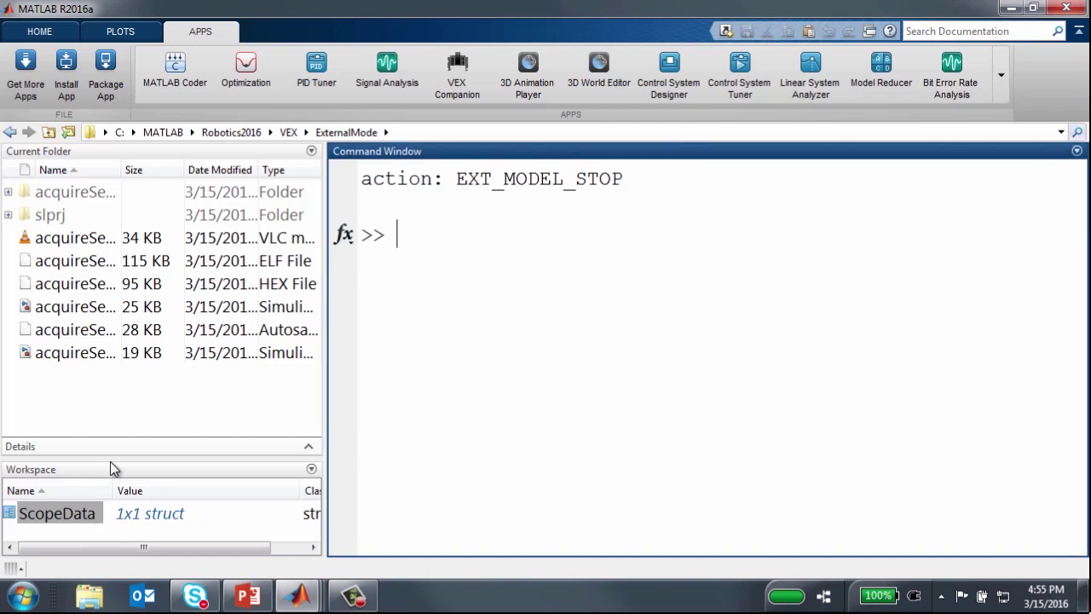
left_click_drag(111, 456, 115, 404)
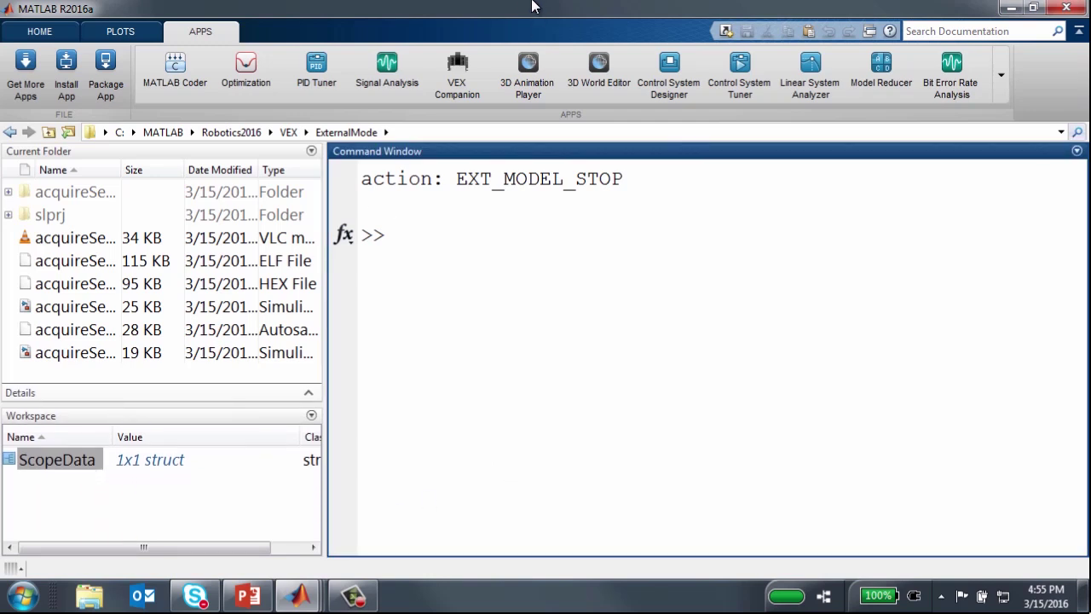
left_click(72, 470)
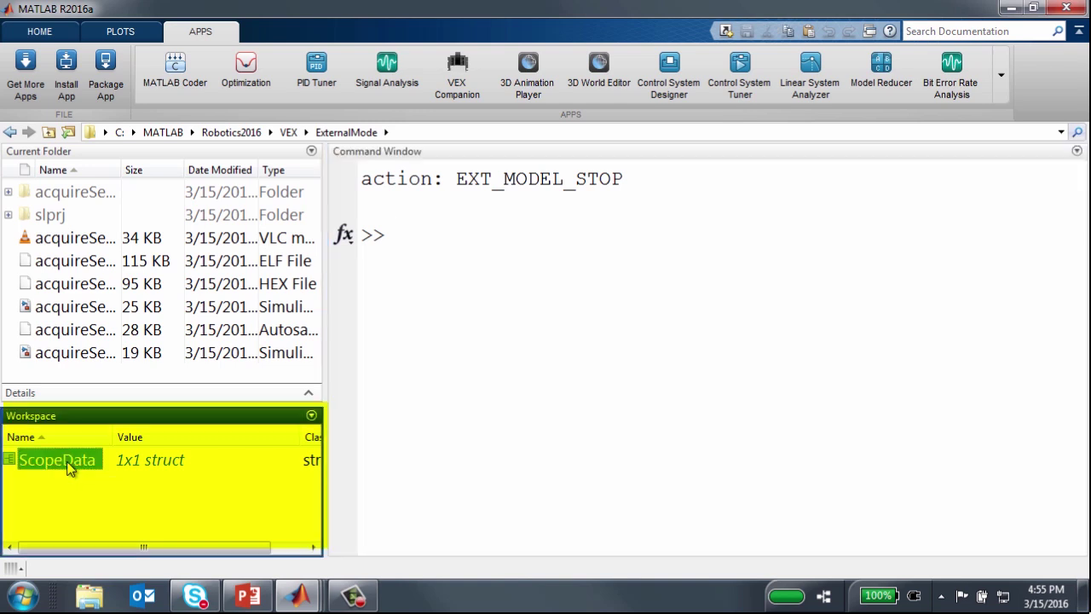
double_click(70, 468)
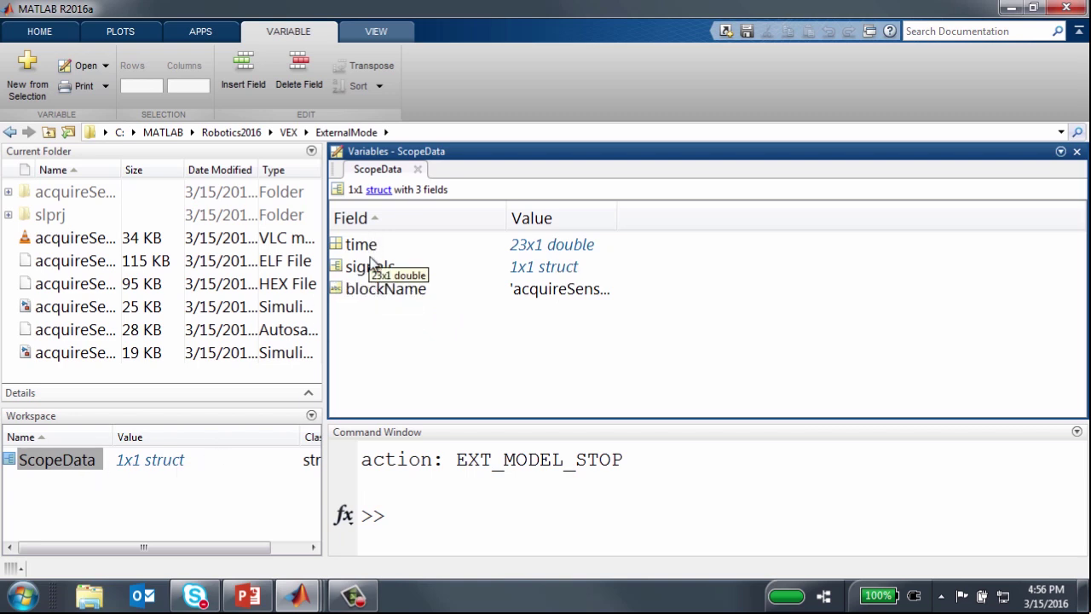
Step: View ScopeData.time, then ScopeData.signals and its 23x1 values, returning to the signals field list
double_click(370, 254)
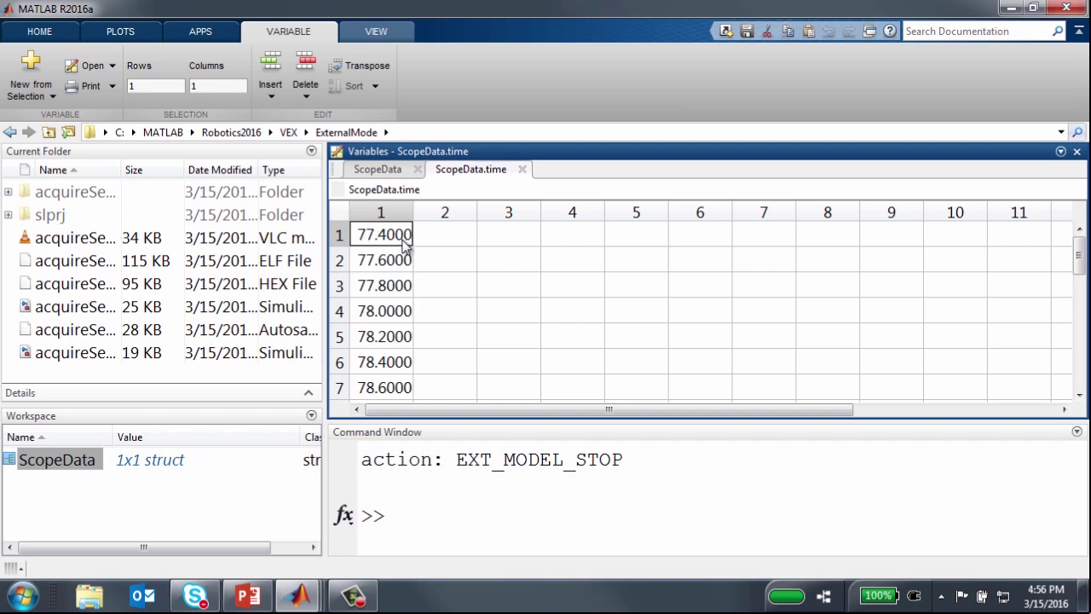
left_click(522, 170)
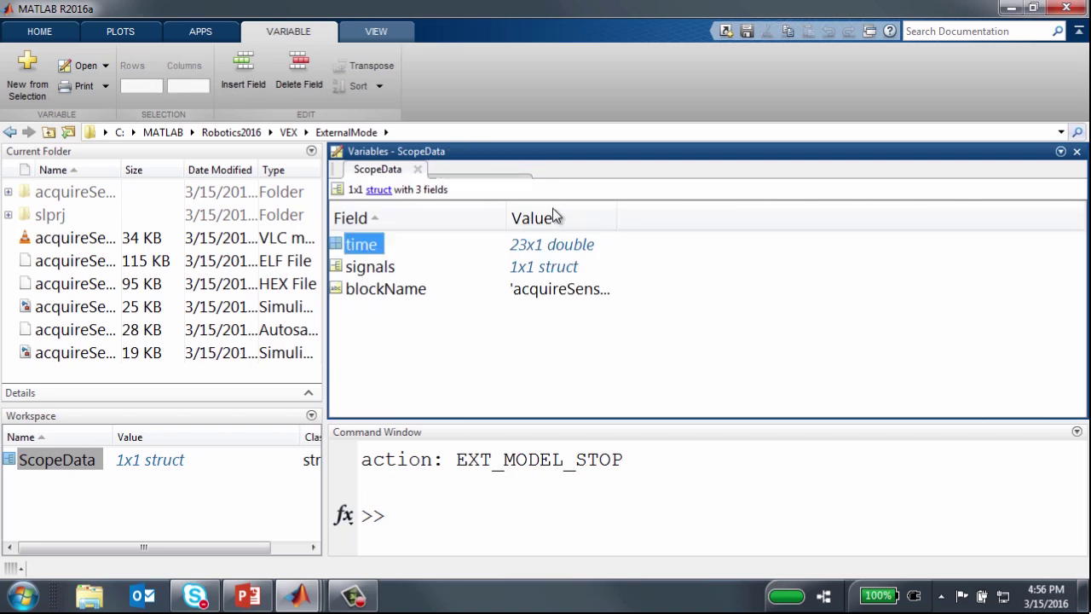
left_click(355, 271)
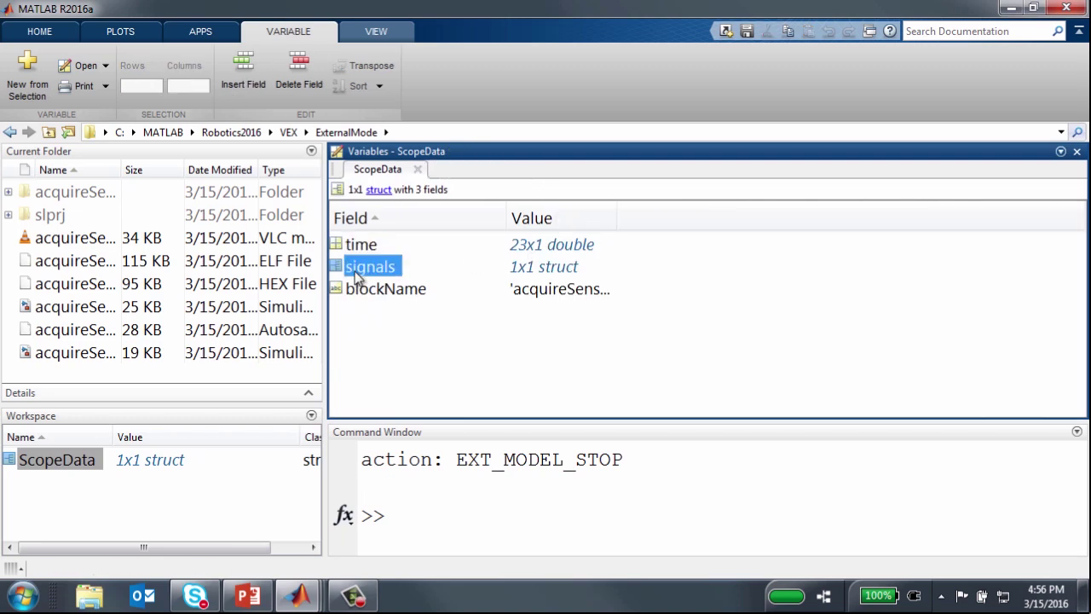
double_click(355, 271)
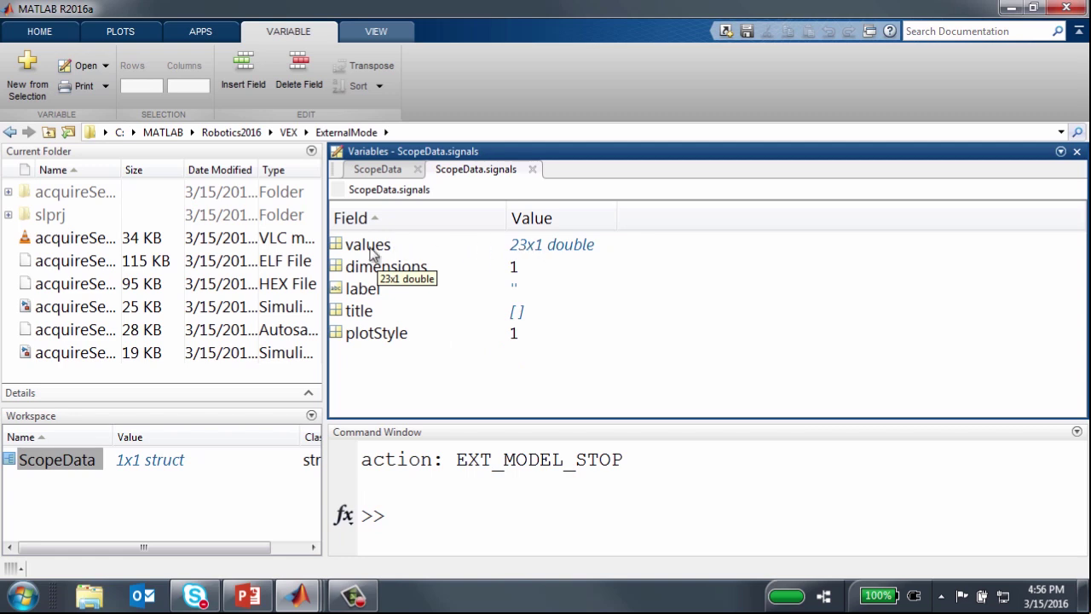
double_click(369, 247)
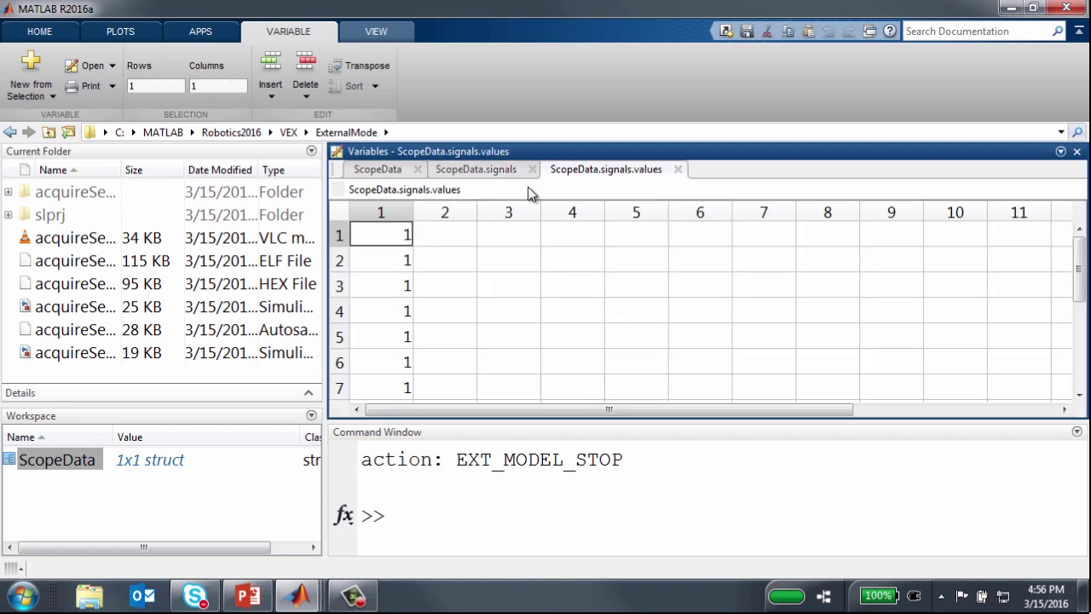
mouse_move(1078, 271)
left_mouse_down()
mouse_move(1078, 383)
mouse_move(1078, 255)
left_mouse_up()
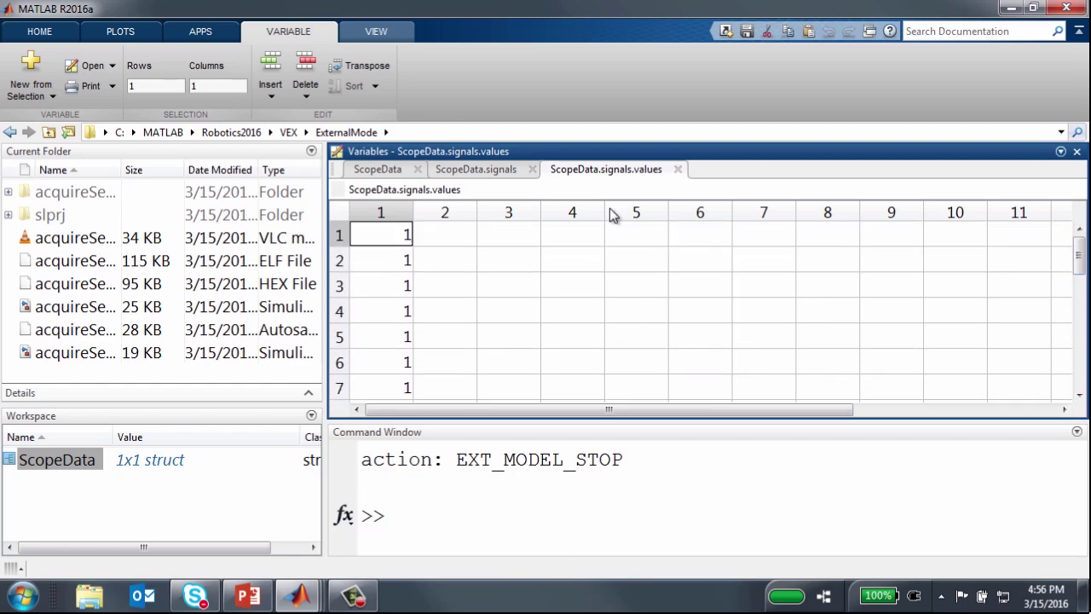
left_click(677, 169)
left_click(475, 510)
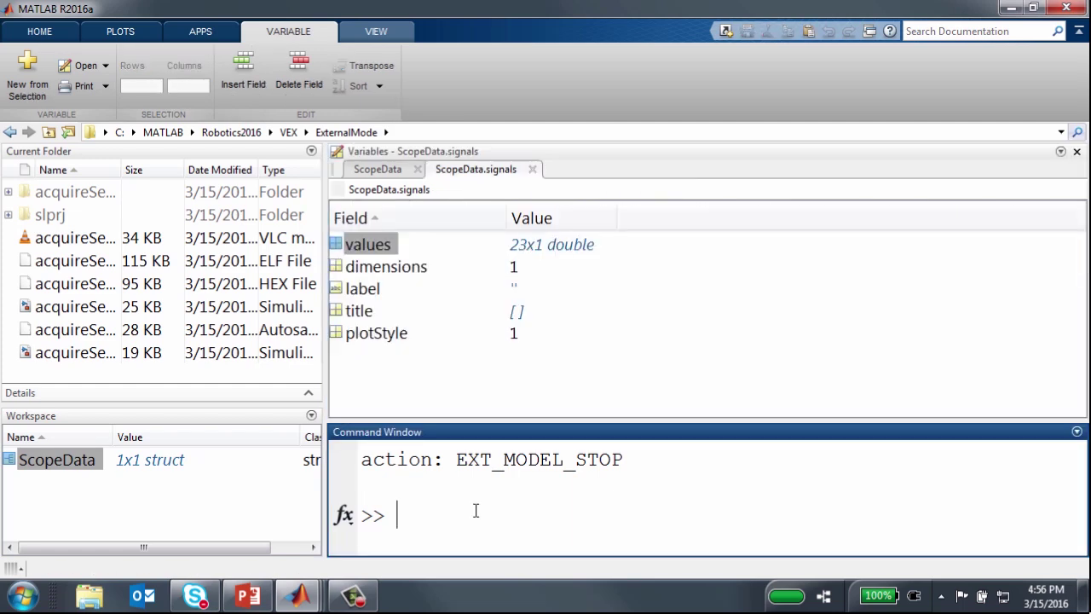